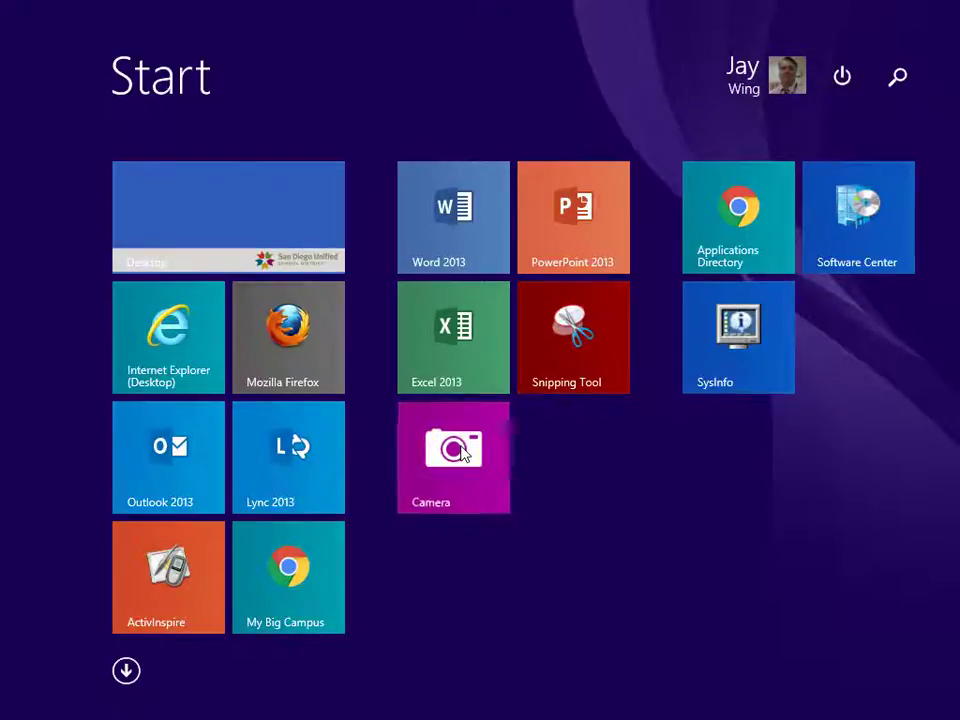
Step: Open the Camera app and photograph the yellow lettering artwork and the sheet of small arts sketches
{"action": "left_click", "coordinate": [462, 453]}
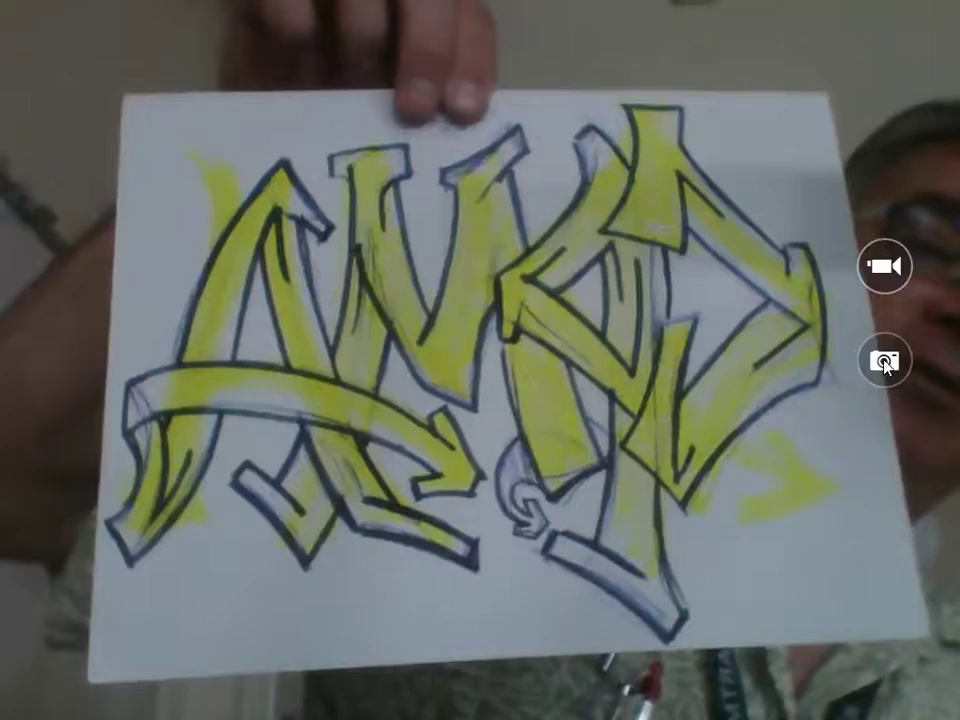
{"action": "left_click", "coordinate": [886, 363]}
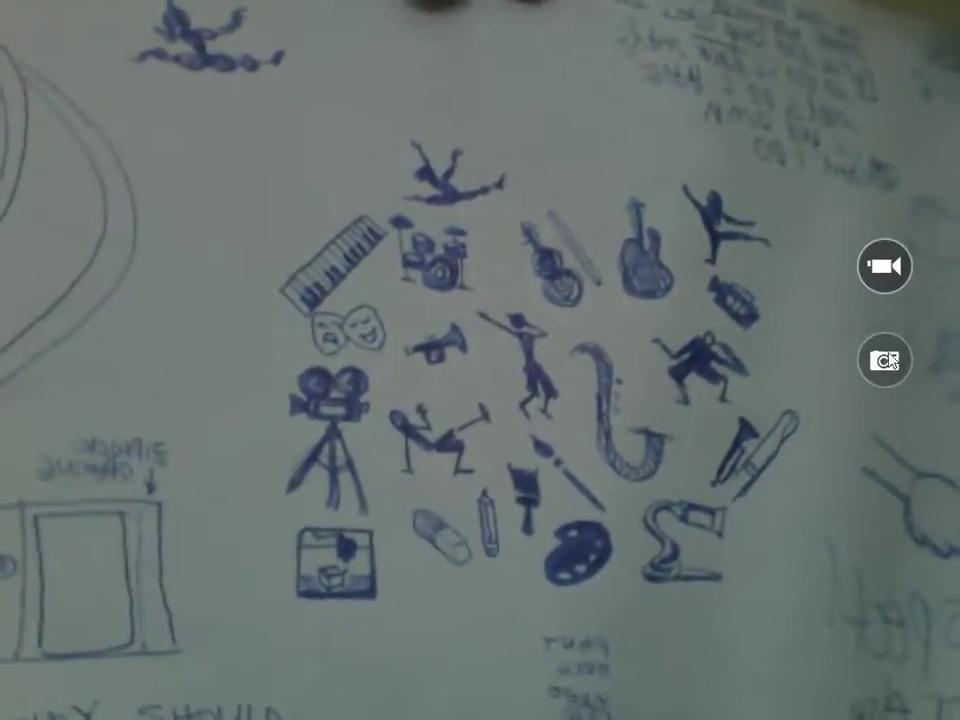
{"action": "left_click", "coordinate": [885, 362]}
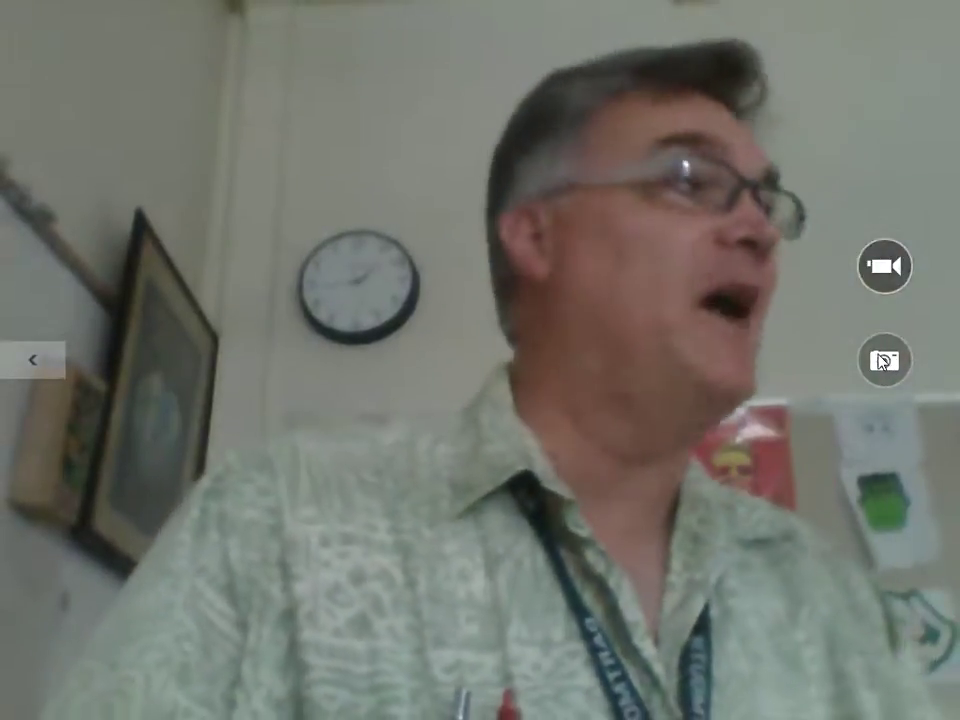
{"action": "left_click", "coordinate": [885, 364]}
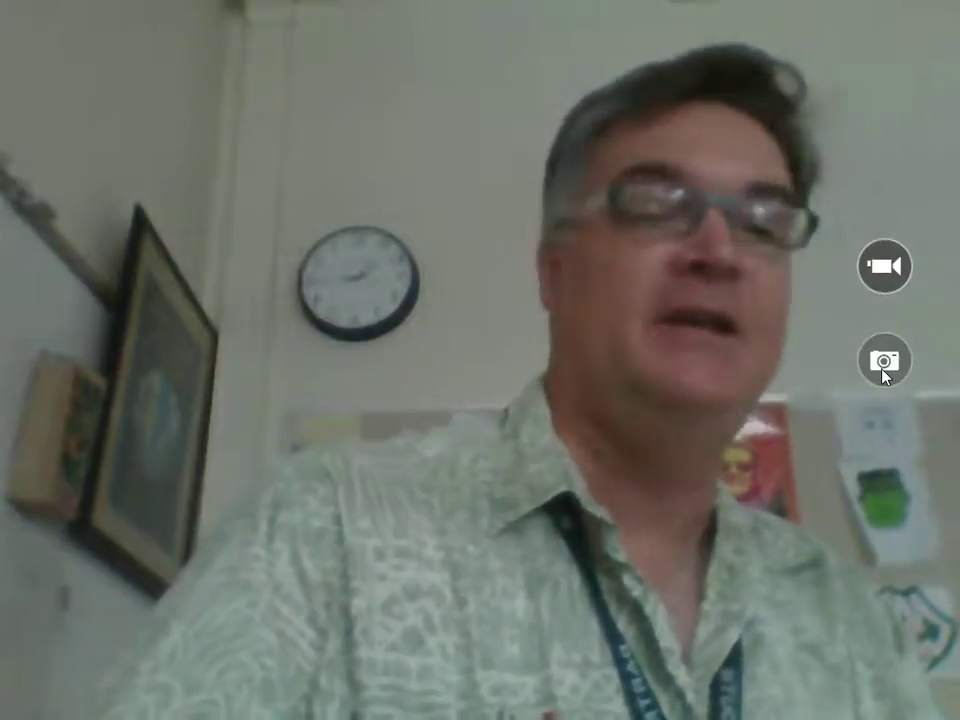
Step: Switch to the Camera Roll folder and check the captured photos and the file details of WIN_20161007_101522
{"action": "key", "text": "alt+Tab"}
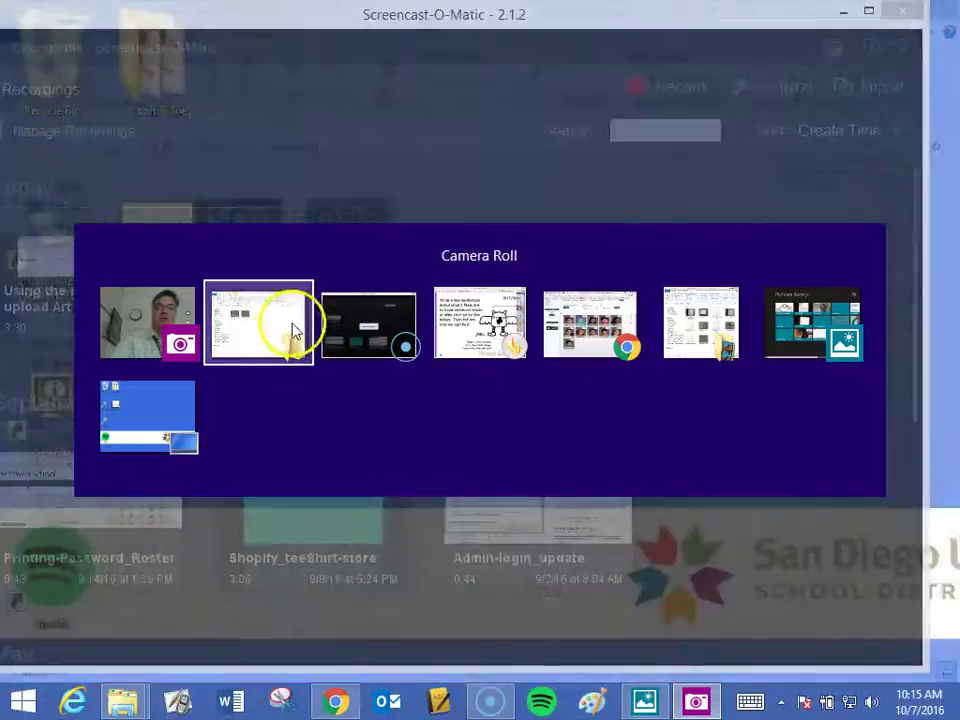
{"action": "left_click", "coordinate": [289, 321]}
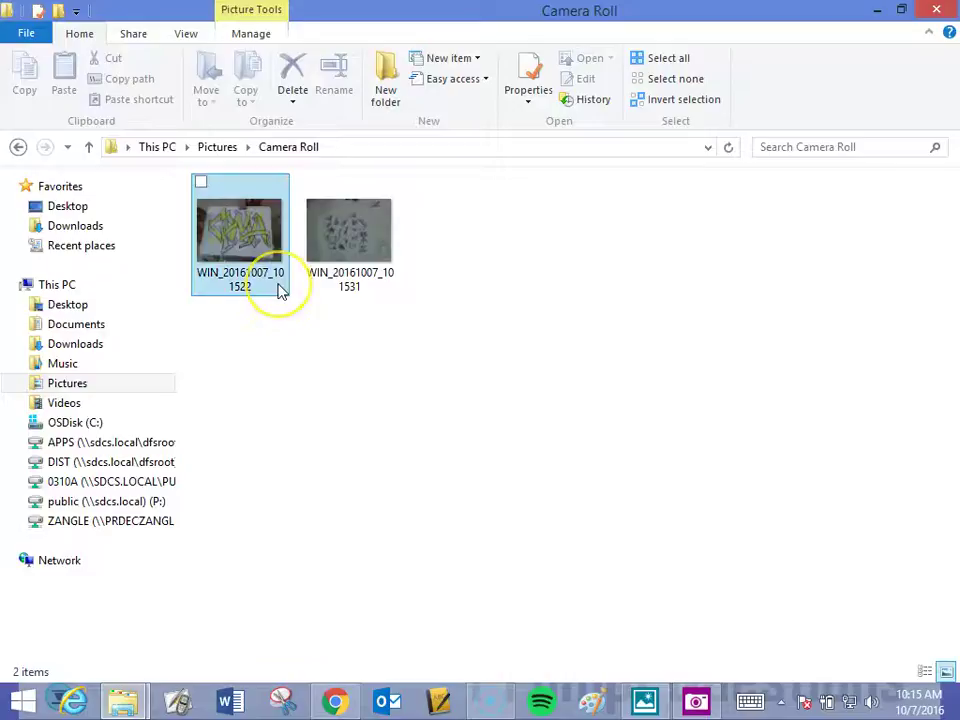
{"action": "mouse_move", "coordinate": [280, 290]}
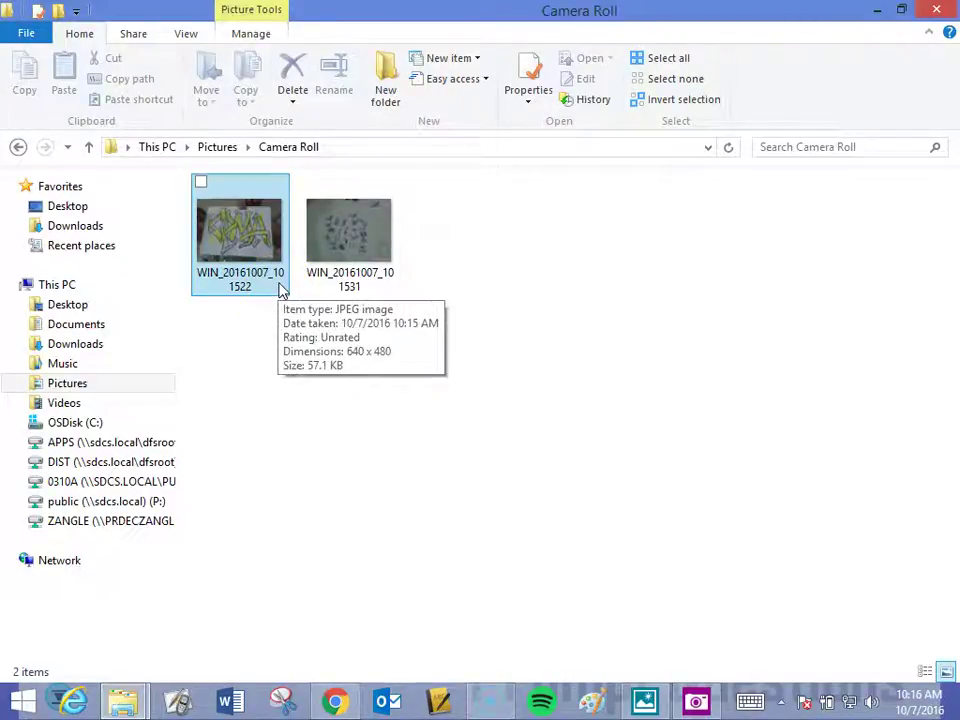
Step: Switch to Google Drive in Chrome and open the 2016-17 School Year folder in My Drive
{"action": "key", "text": "alt+Tab"}
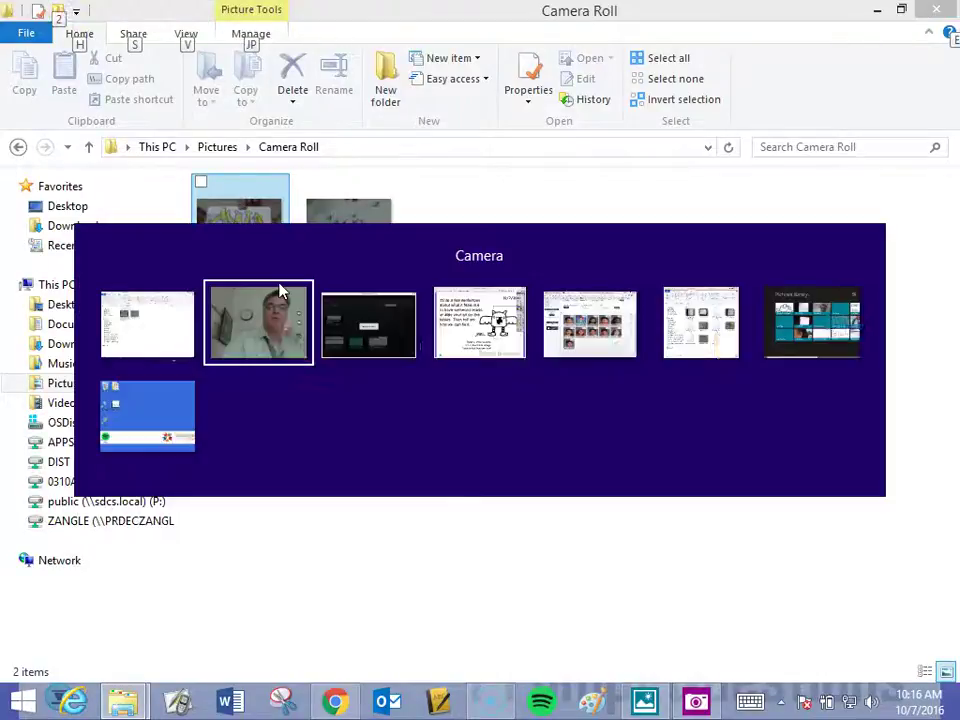
{"action": "key", "text": "alt+Tab"}
{"action": "key", "text": "alt+Tab"}
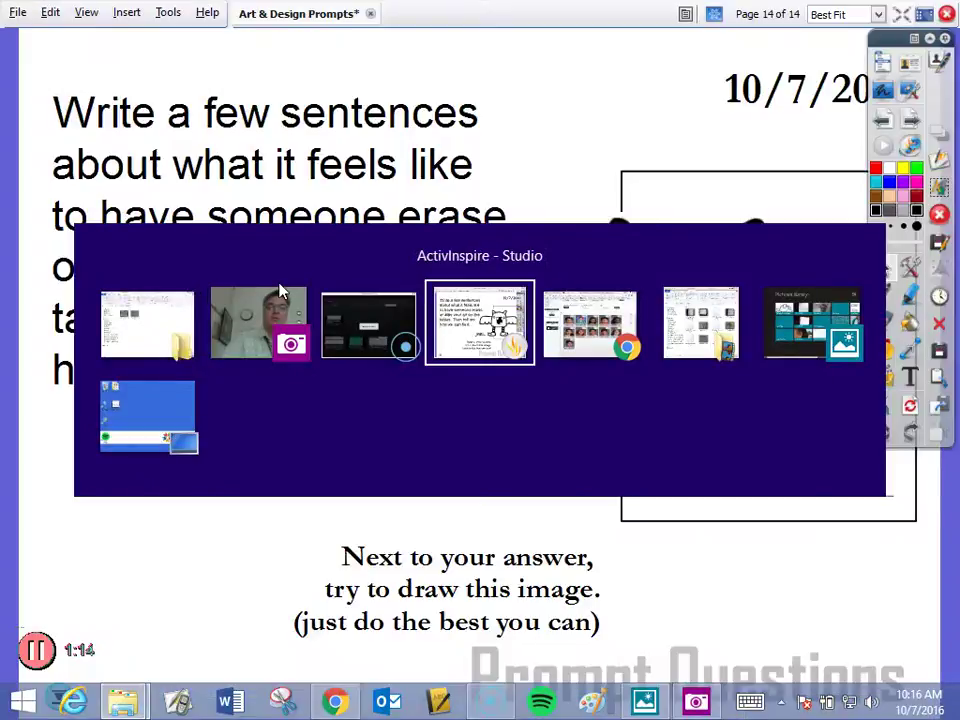
{"action": "key", "text": "alt+Tab"}
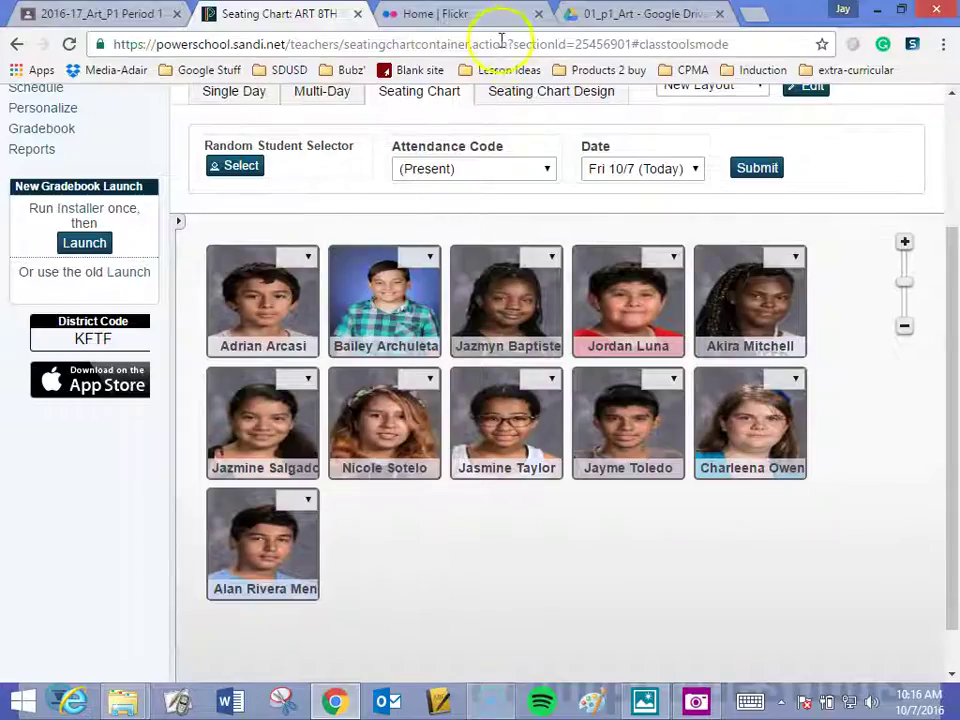
{"action": "left_click", "coordinate": [627, 17]}
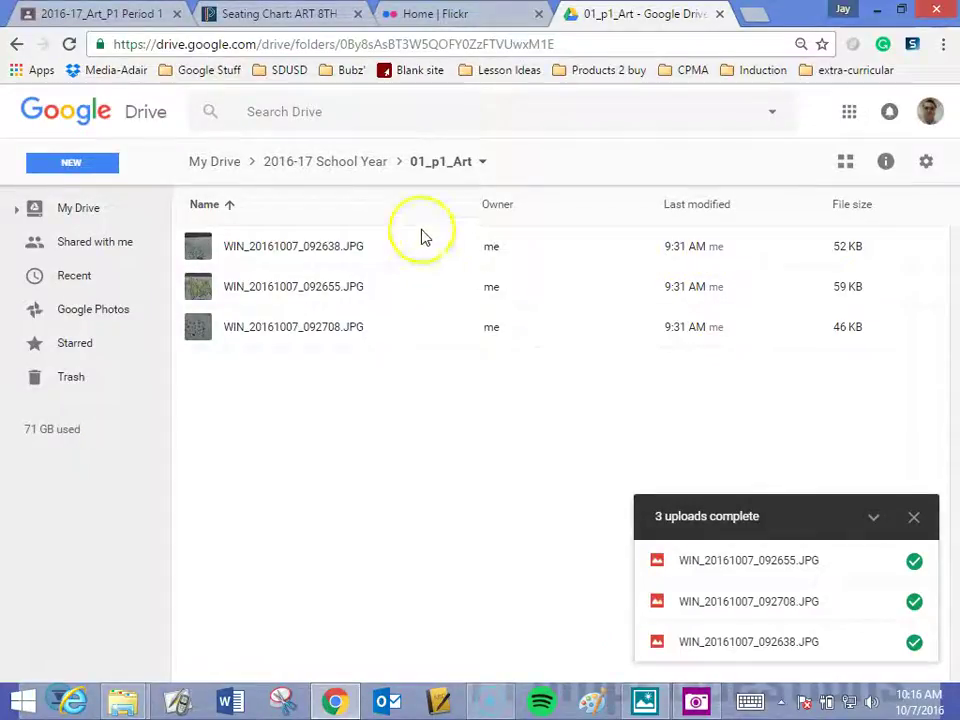
{"action": "left_click", "coordinate": [80, 212]}
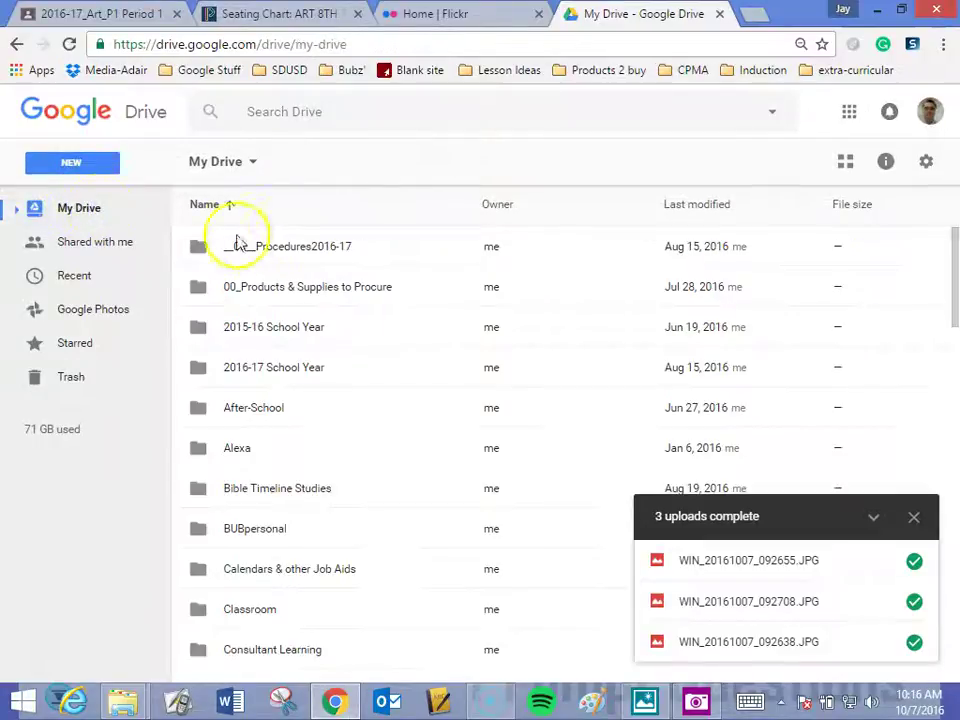
{"action": "double_click", "coordinate": [277, 369]}
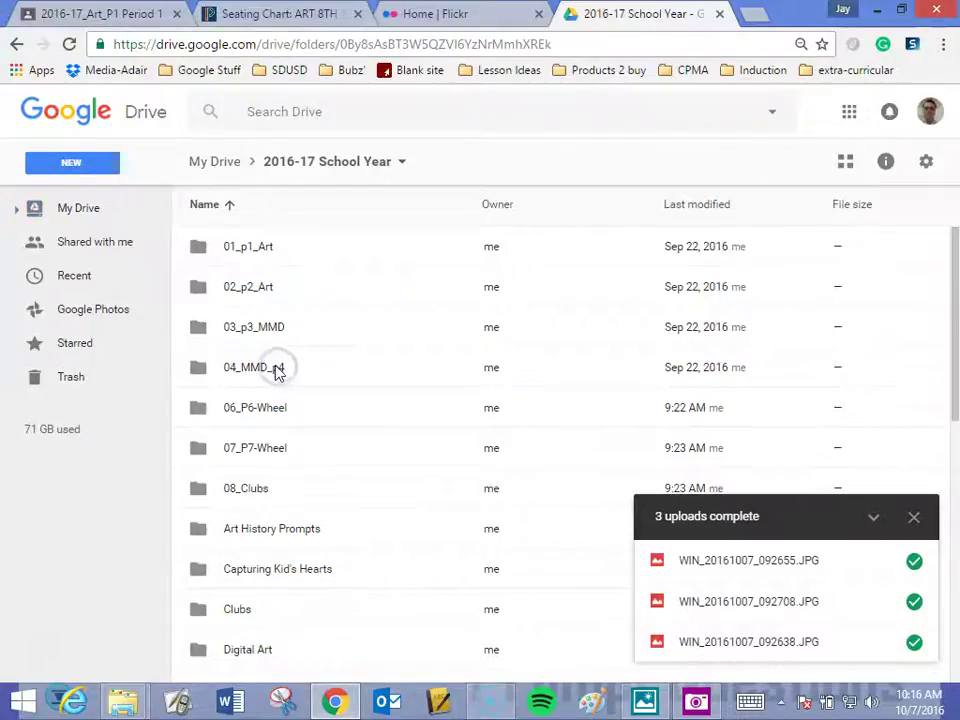
{"action": "left_click", "coordinate": [69, 167]}
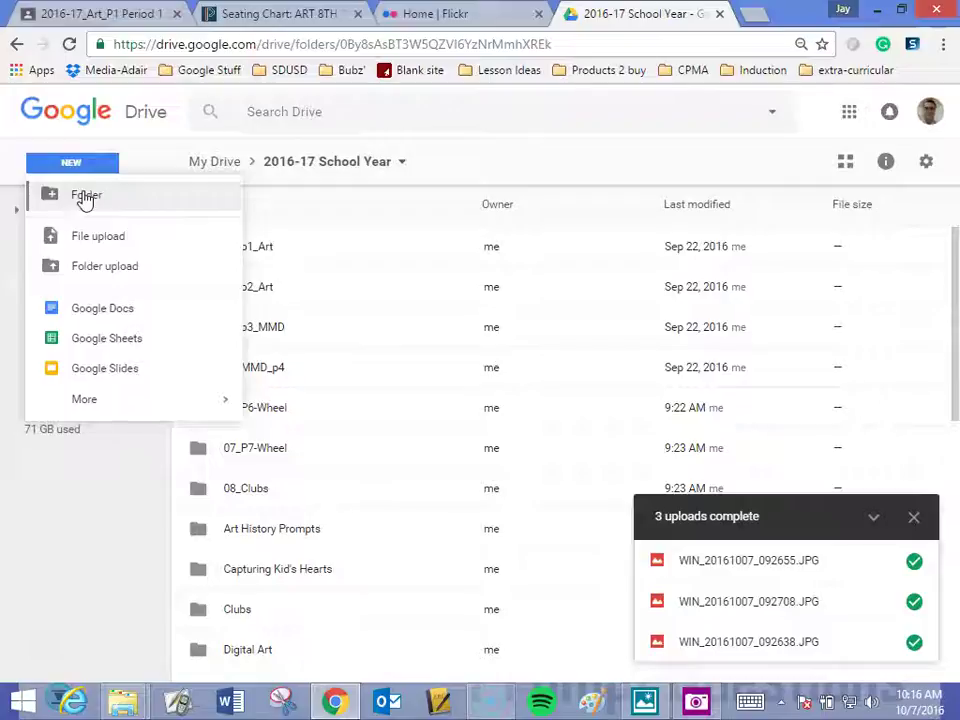
{"action": "left_click", "coordinate": [482, 118]}
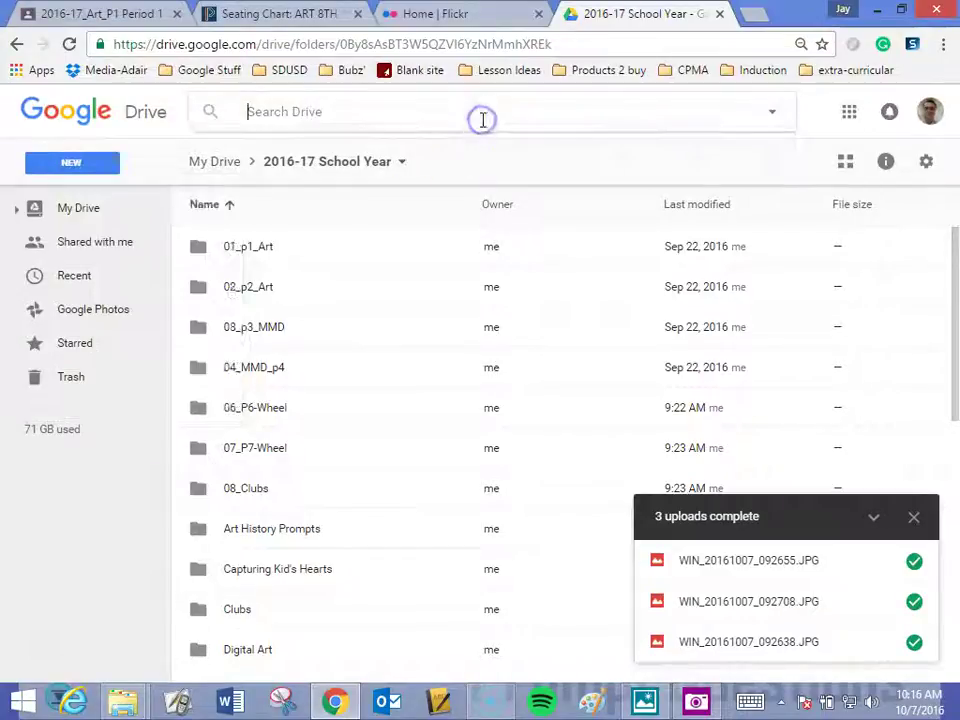
{"action": "left_click", "coordinate": [820, 113]}
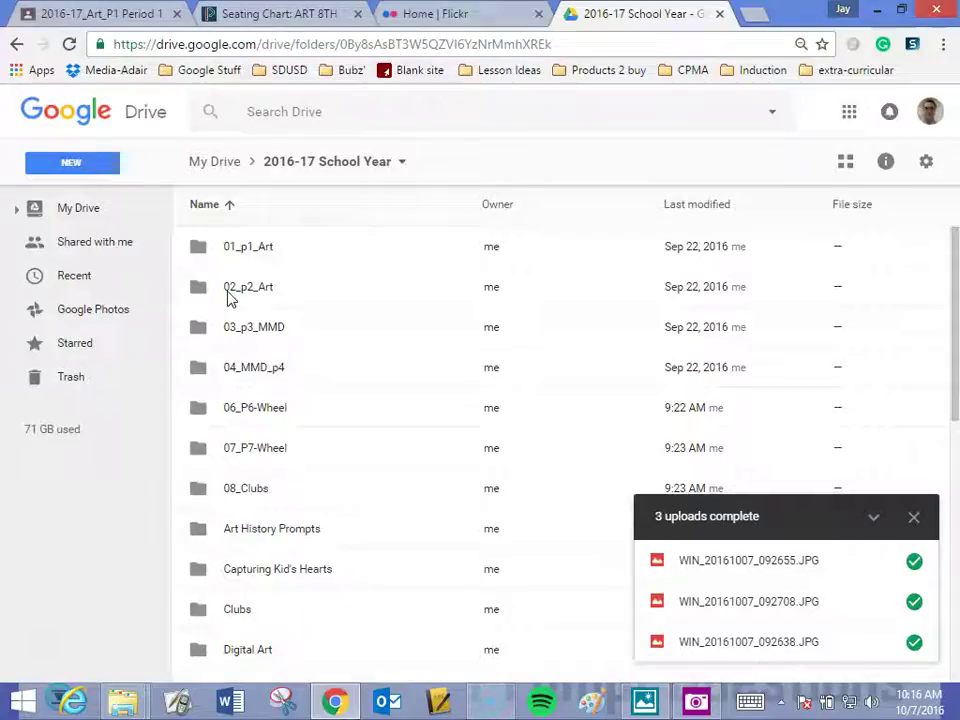
Step: Open the 02_p2_Art folder and dismiss the notice about the earlier uploads
{"action": "left_click", "coordinate": [197, 290]}
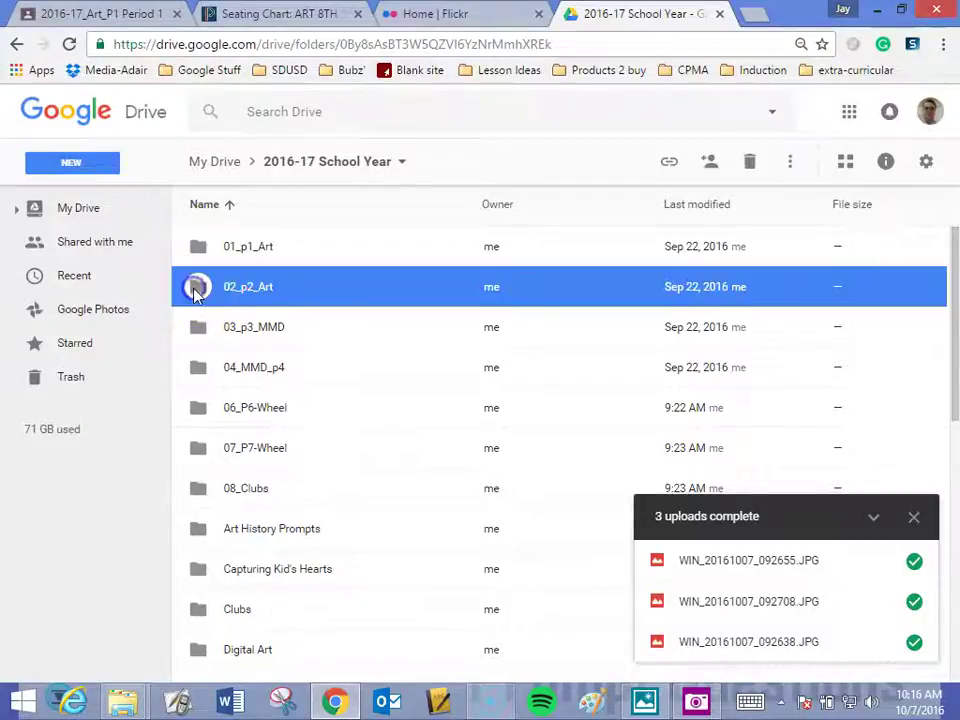
{"action": "double_click", "coordinate": [197, 290]}
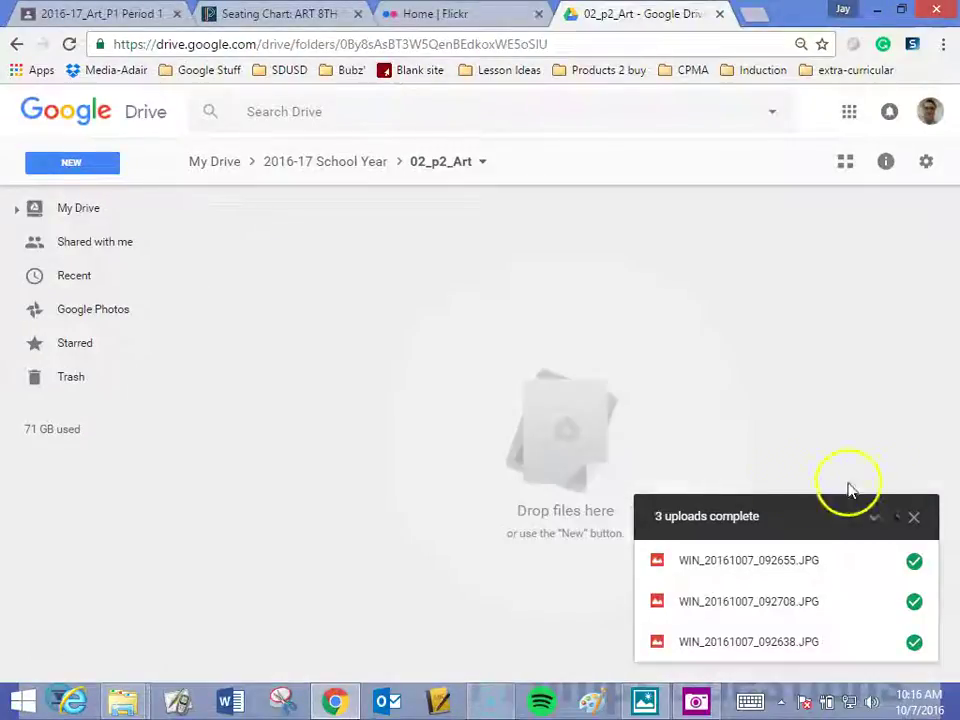
{"action": "left_click", "coordinate": [914, 518]}
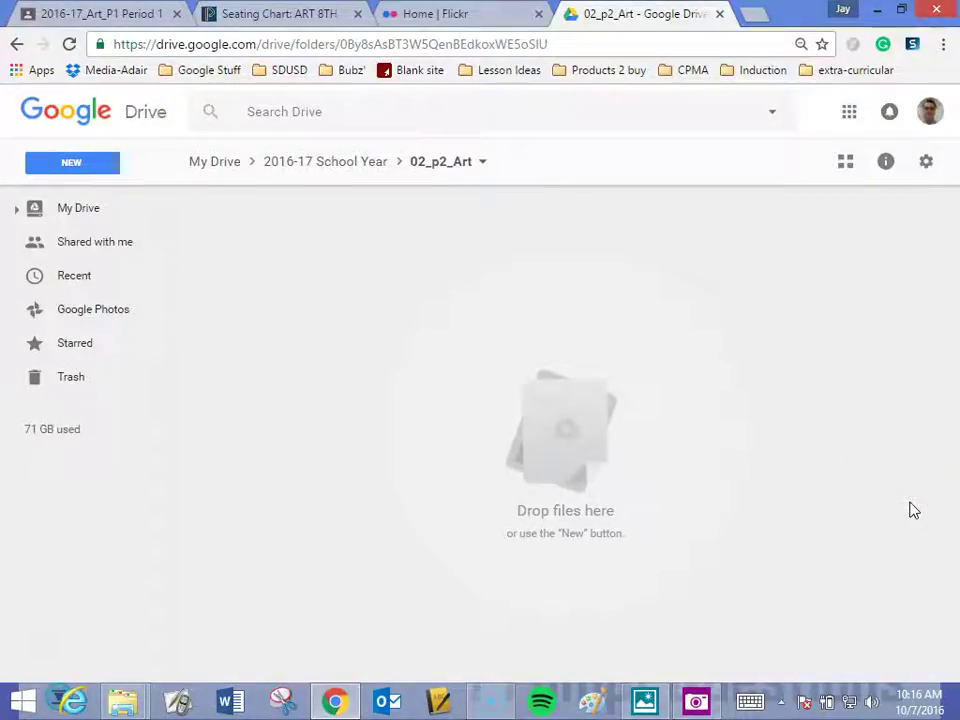
Step: Minimize the browser, bring up the Camera Roll window, and shrink and place it along the left side of the screen
{"action": "left_click", "coordinate": [878, 12]}
{"action": "left_click", "coordinate": [878, 12]}
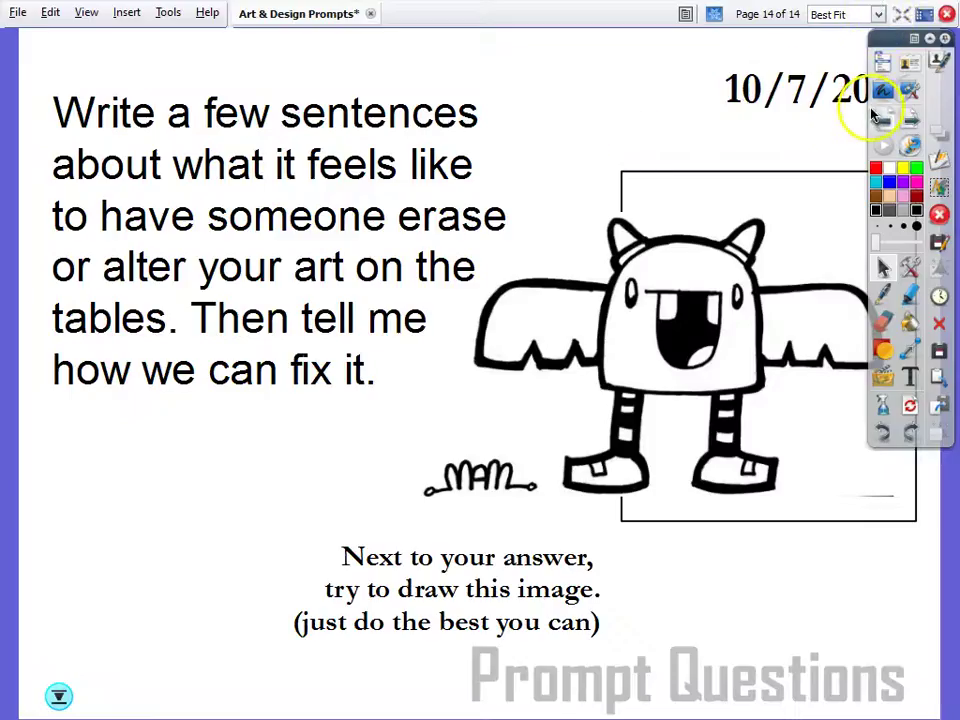
{"action": "key", "text": "alt+Tab"}
{"action": "left_click", "coordinate": [279, 326]}
{"action": "left_click", "coordinate": [901, 10]}
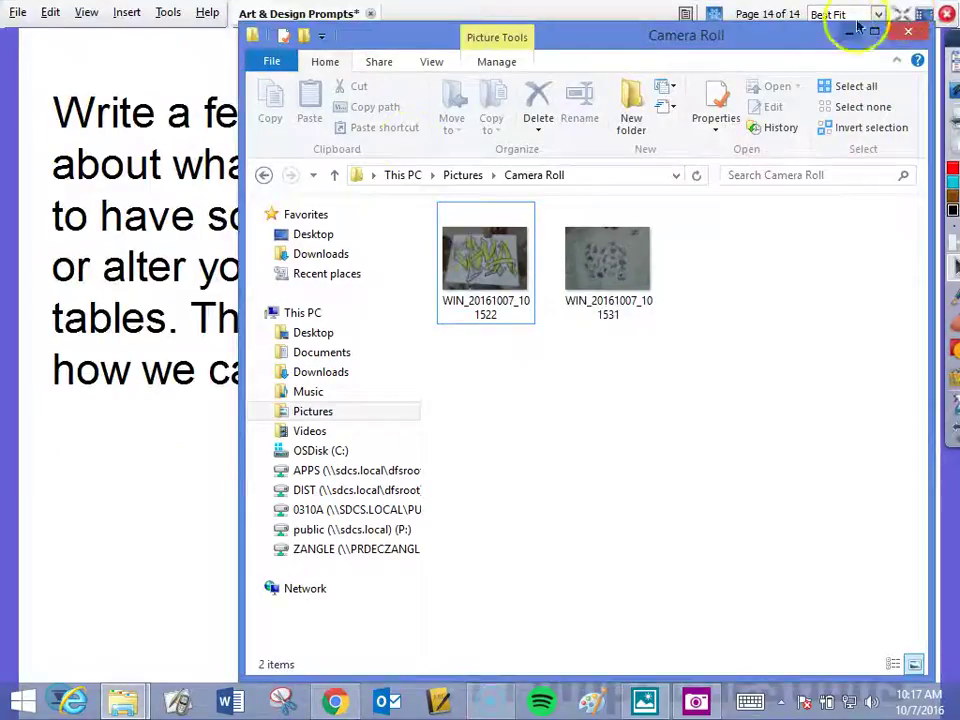
{"action": "left_click_drag", "start_coordinate": [258, 172], "coordinate": [387, 172]}
{"action": "left_click_drag", "start_coordinate": [729, 44], "coordinate": [370, 38]}
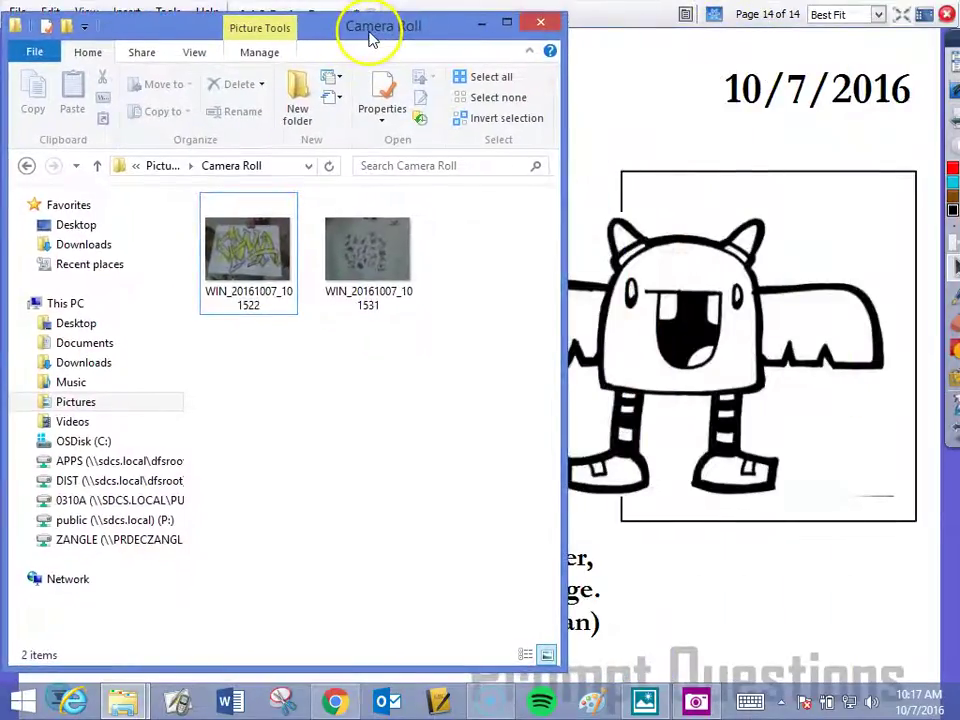
Step: Bring back the Google Drive browser window, narrow it, and place it beside the Camera Roll window
{"action": "key", "text": "alt+Tab"}
{"action": "left_click", "coordinate": [394, 334]}
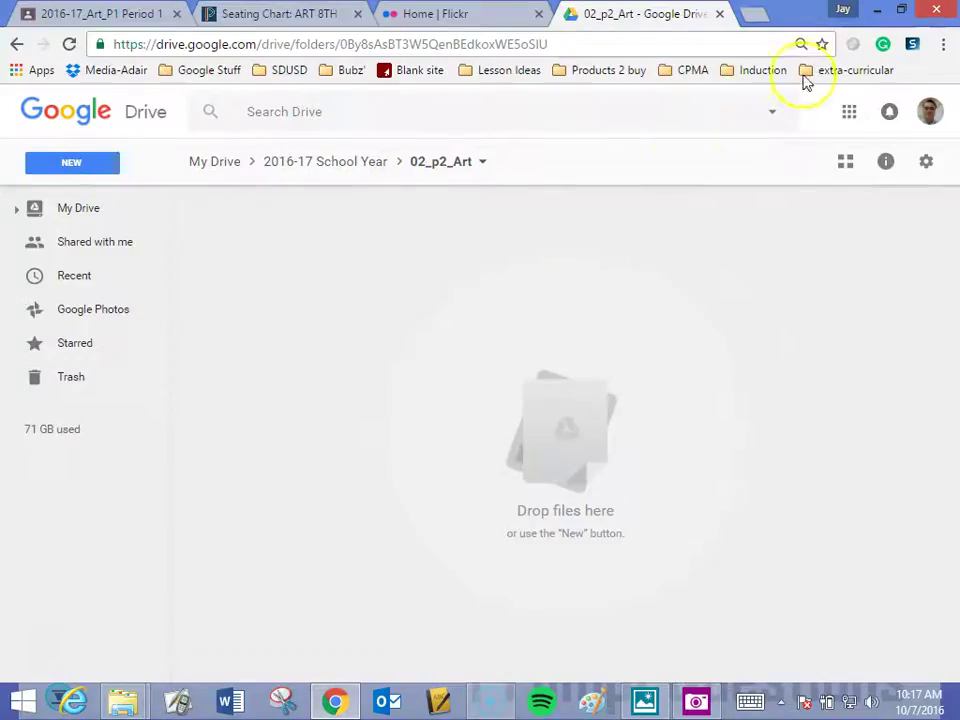
{"action": "left_click", "coordinate": [903, 12]}
{"action": "left_click_drag", "start_coordinate": [121, 222], "coordinate": [356, 229]}
{"action": "left_click_drag", "start_coordinate": [825, 21], "coordinate": [862, 111]}
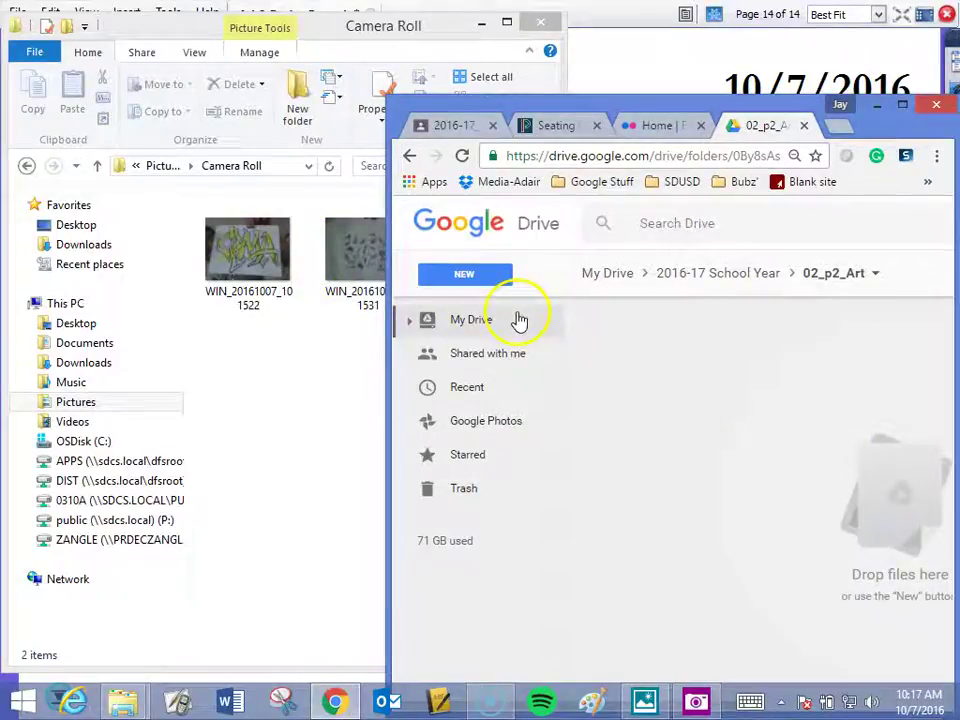
Step: Upload WIN_20161007_101522 and WIN_20161007_101531 from the Camera Roll folder in Pictures to the 02_p2_Art Drive folder
{"action": "left_click", "coordinate": [463, 279]}
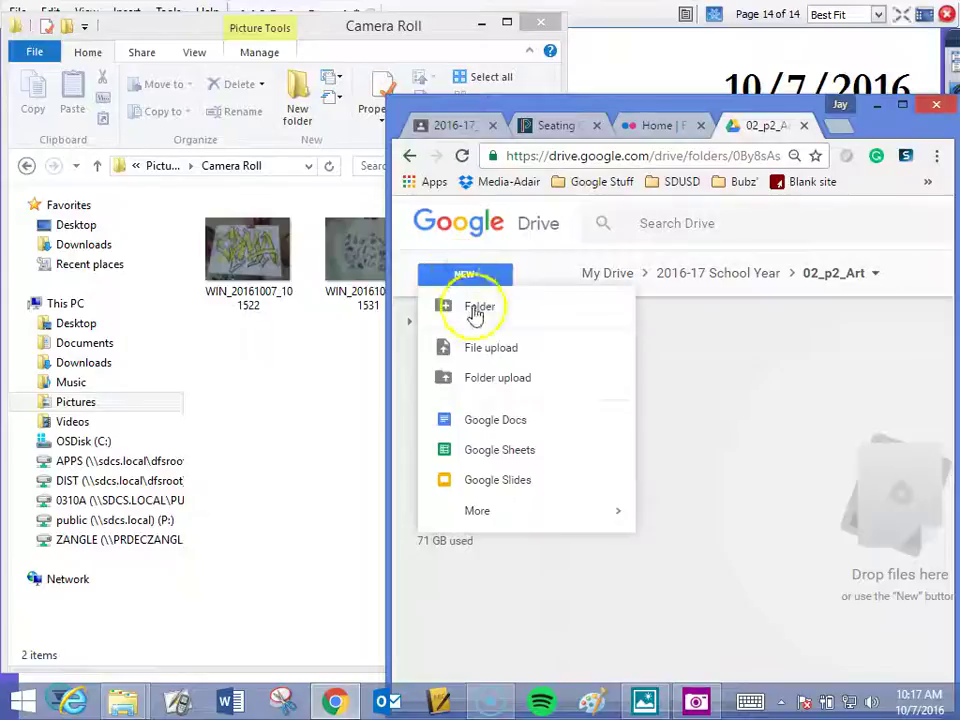
{"action": "left_click", "coordinate": [490, 349]}
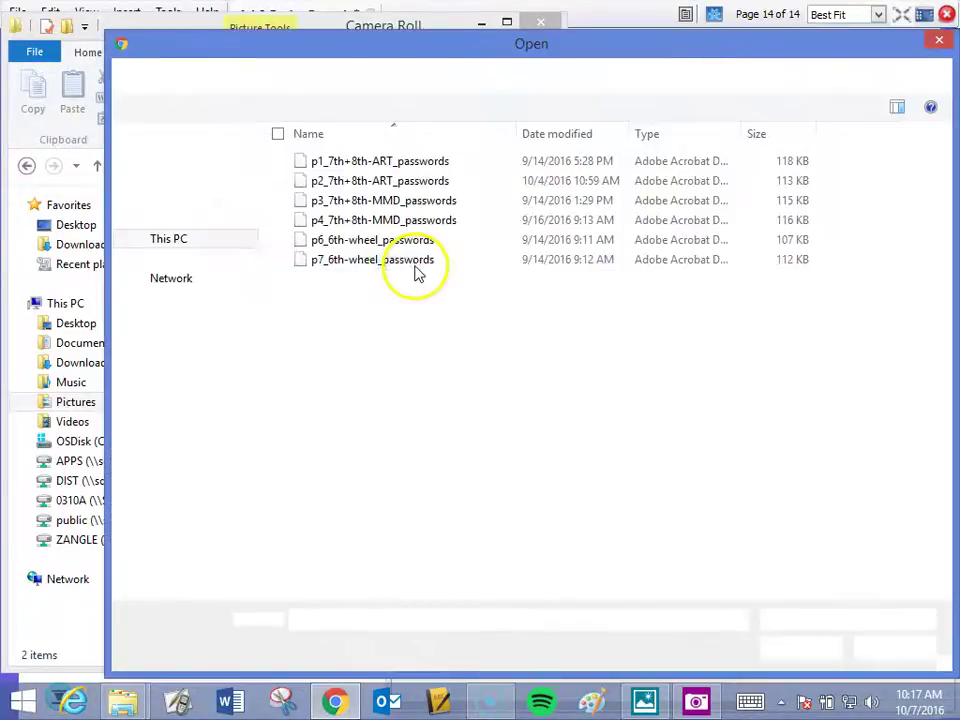
{"action": "left_click", "coordinate": [166, 240]}
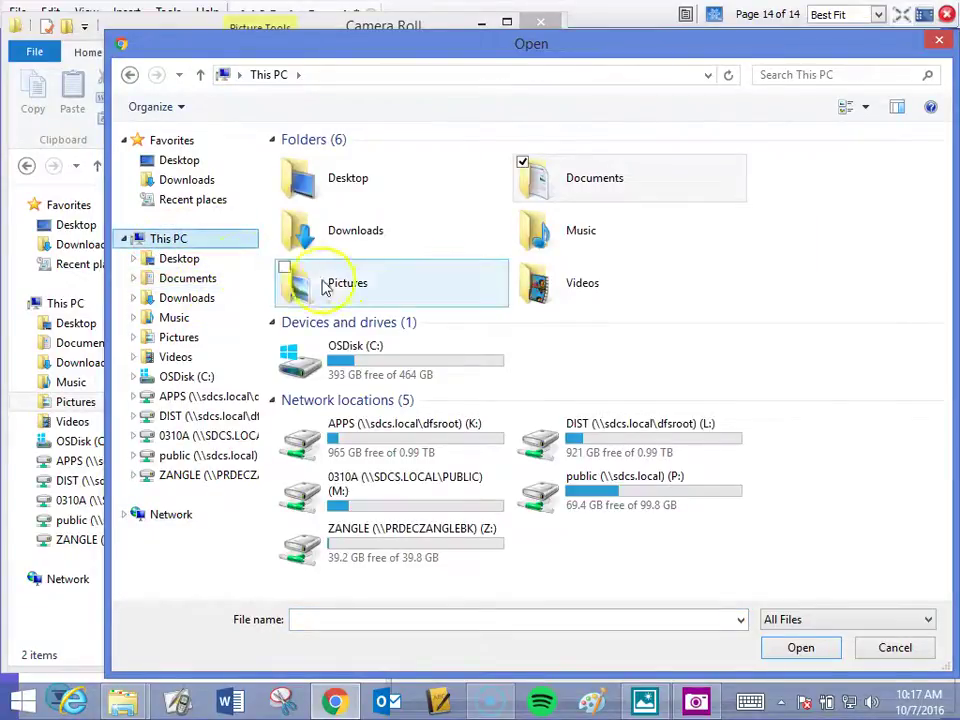
{"action": "double_click", "coordinate": [337, 288]}
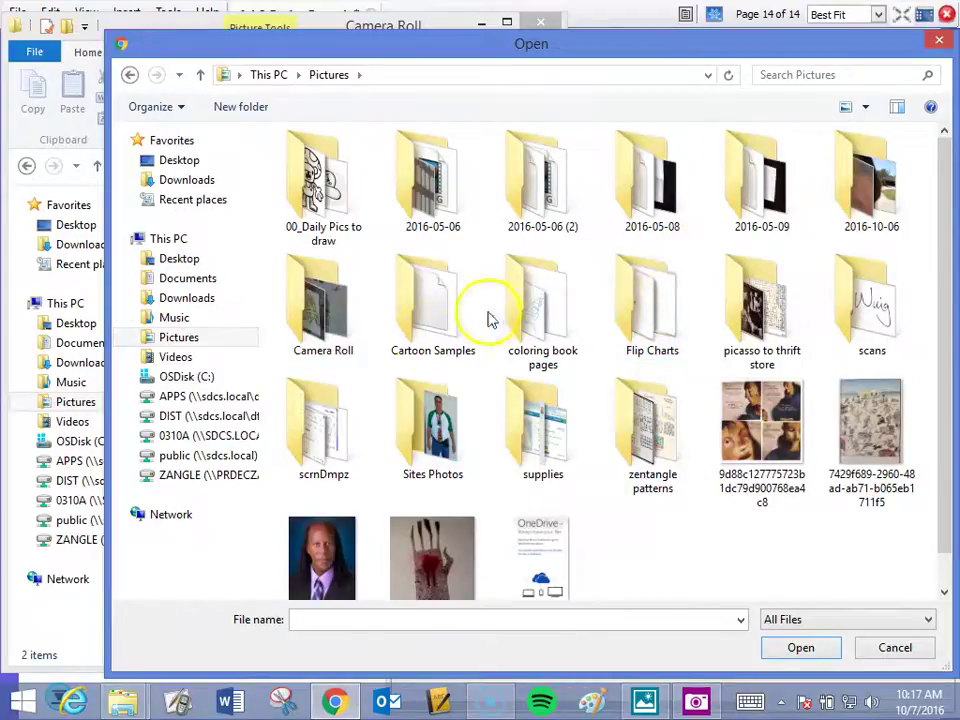
{"action": "double_click", "coordinate": [340, 322]}
{"action": "left_click", "coordinate": [321, 176]}
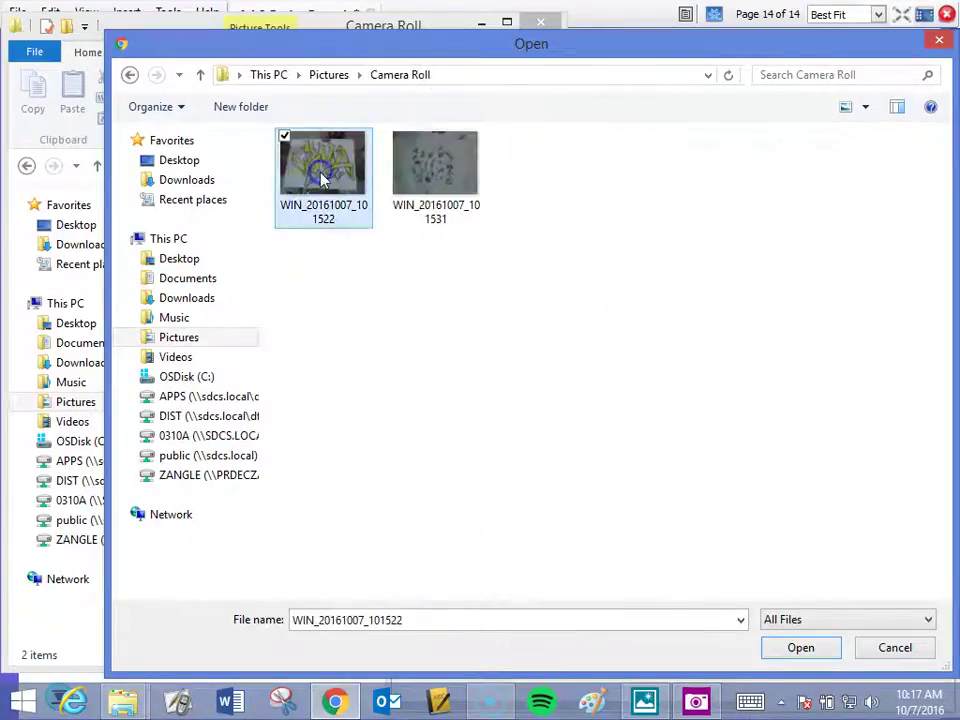
{"action": "left_click", "coordinate": [407, 180]}
{"action": "left_click", "coordinate": [285, 135]}
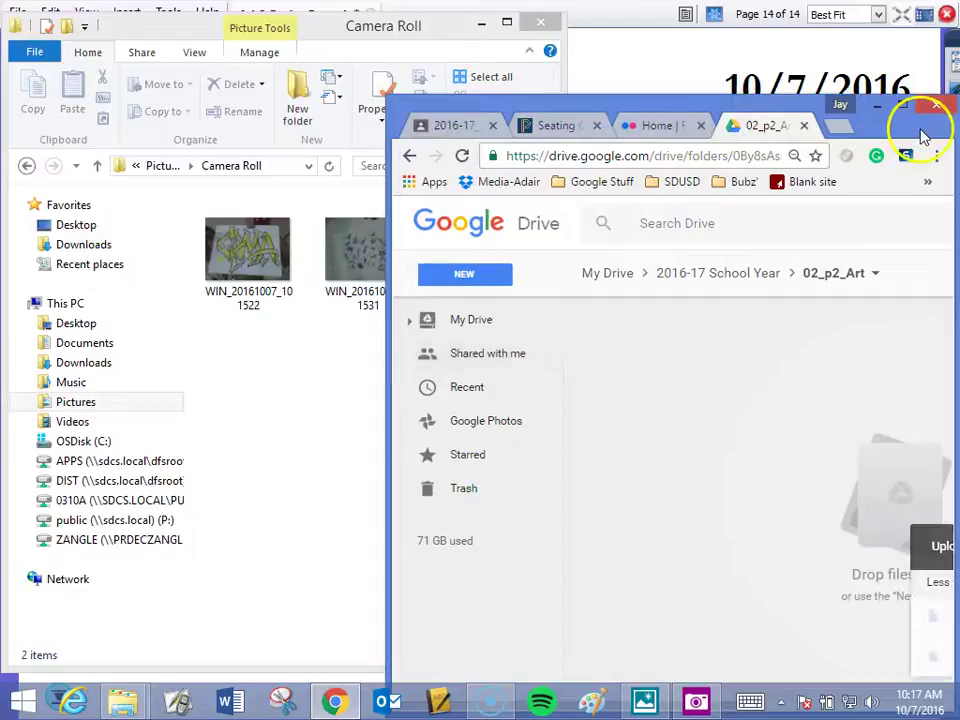
Step: Widen the browser window and preview the uploaded WIN_20161007_101522.JPG, closing the preview when done
{"action": "left_click_drag", "start_coordinate": [918, 129], "coordinate": [578, 57]}
{"action": "left_click_drag", "start_coordinate": [619, 157], "coordinate": [950, 170]}
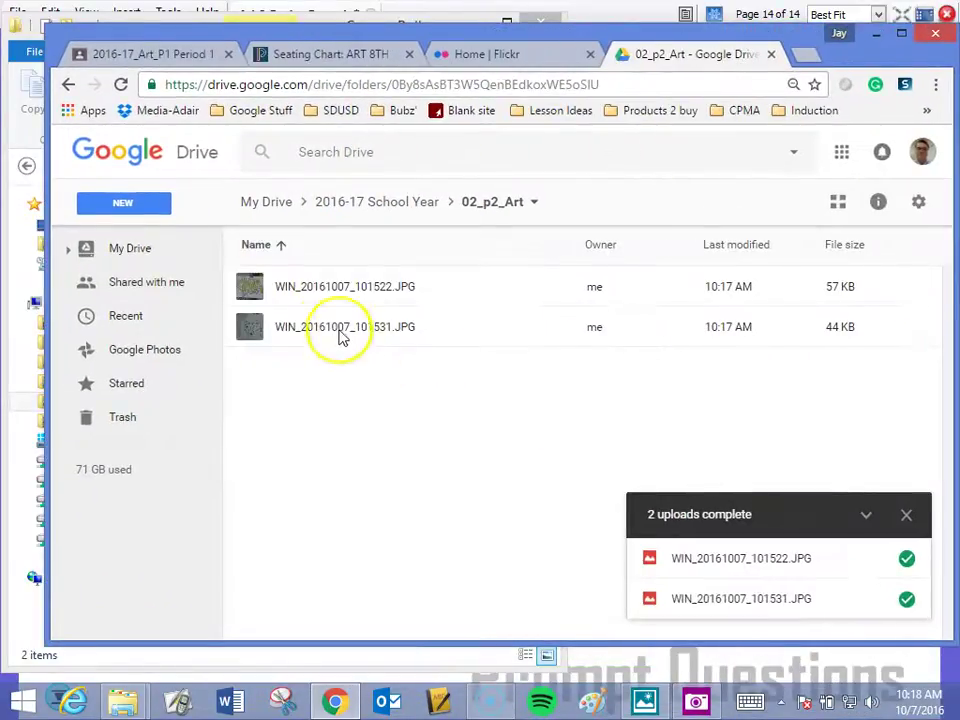
{"action": "left_click", "coordinate": [303, 290]}
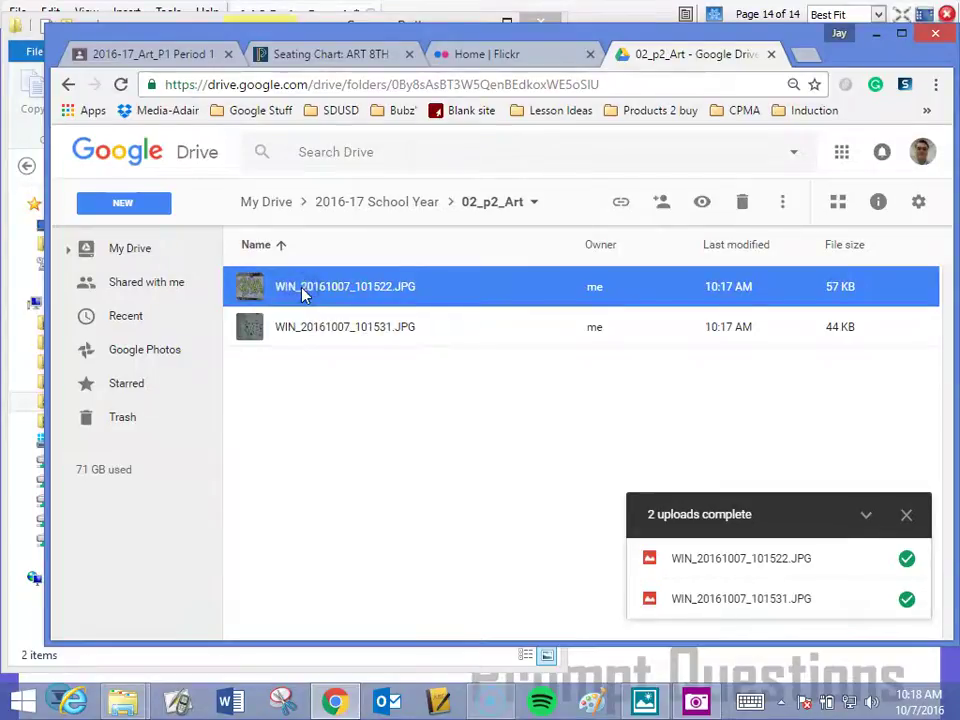
{"action": "double_click", "coordinate": [303, 290]}
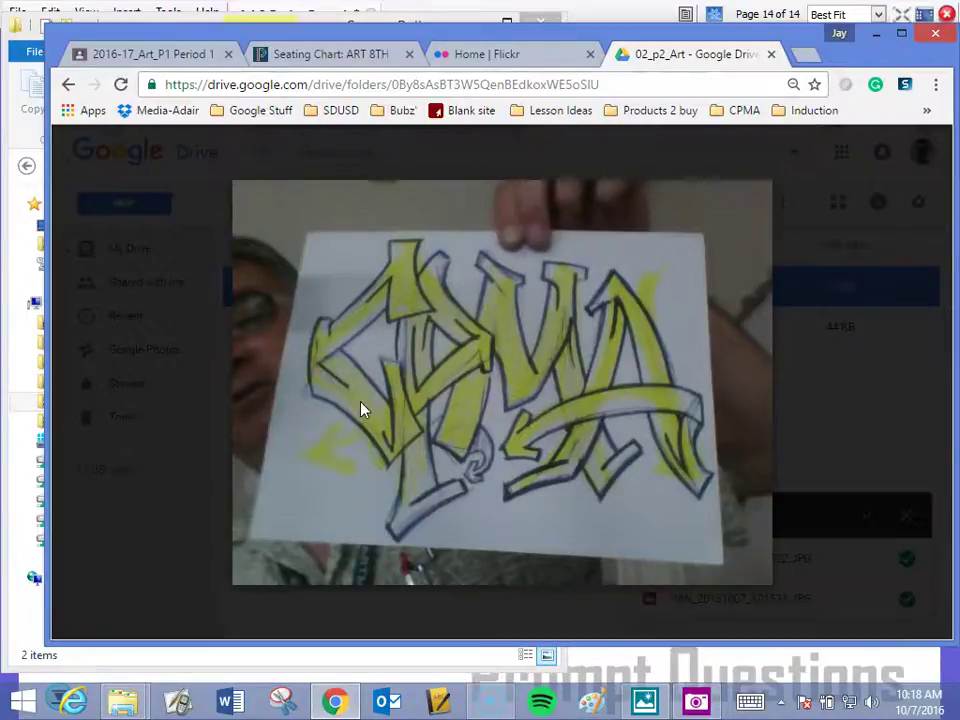
{"action": "left_click", "coordinate": [921, 385]}
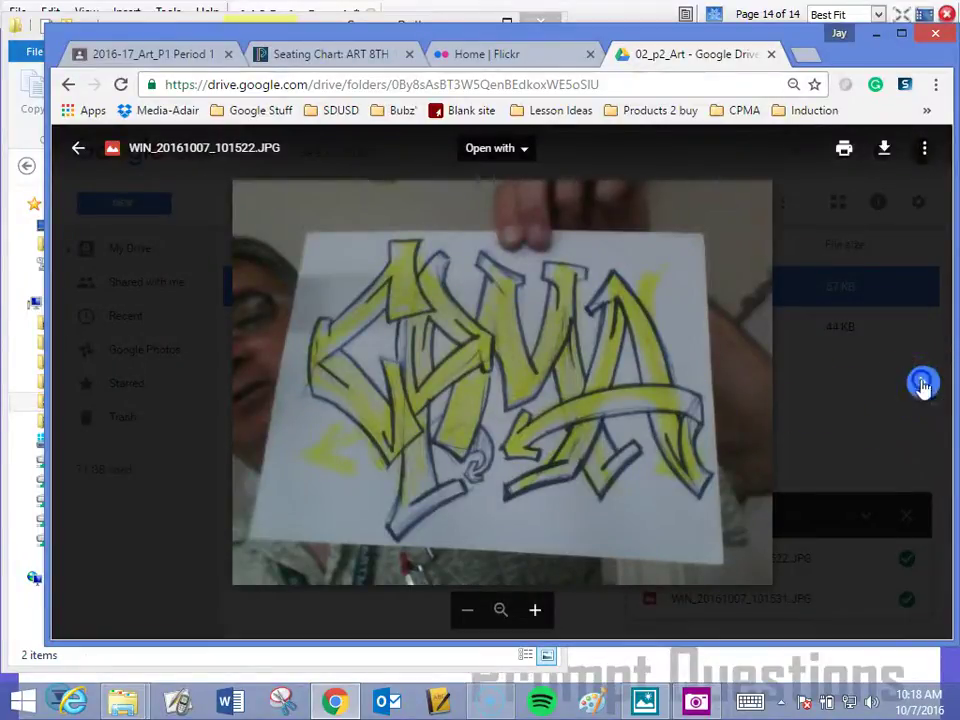